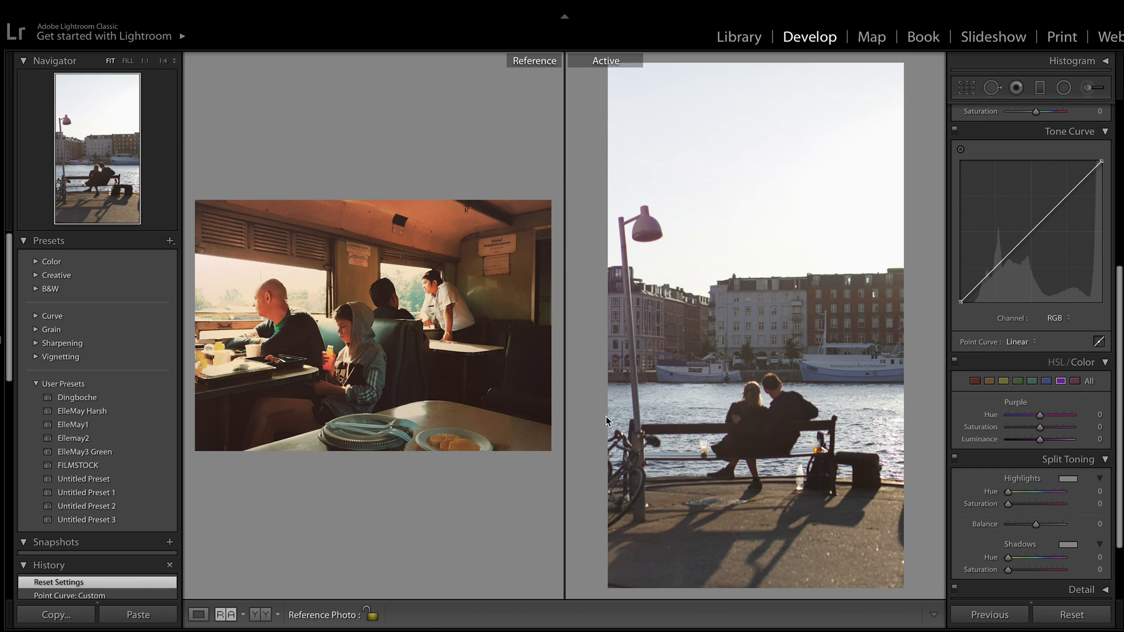
Step: Set the active photo's Contrast to +30
{"action": "scroll", "coordinate": [983, 283], "scroll_direction": "up", "scroll_amount": 3}
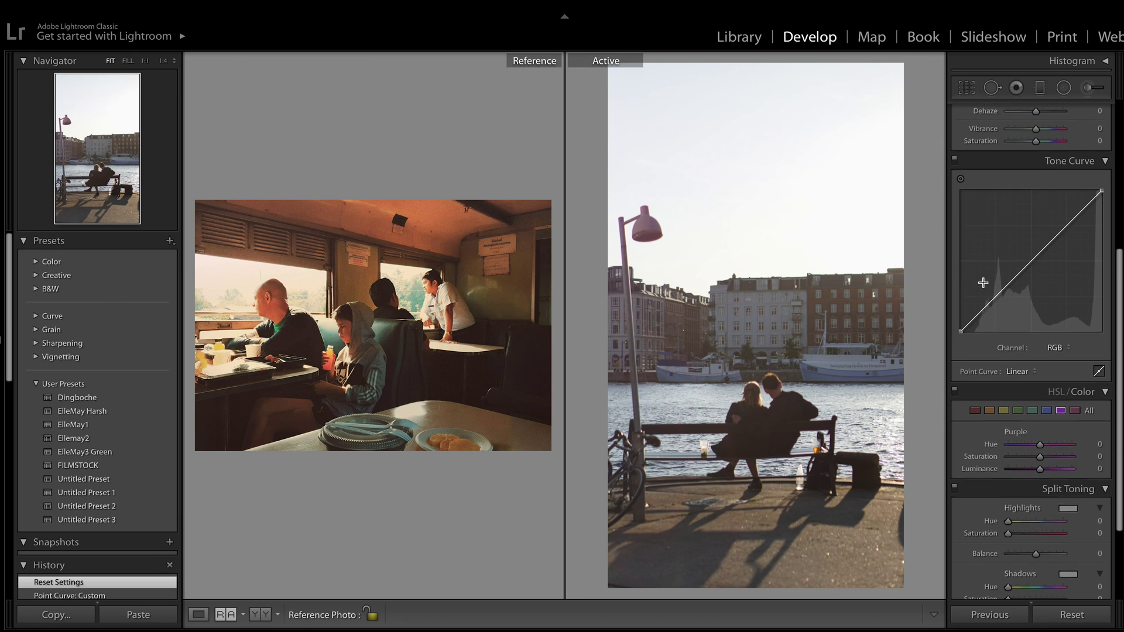
{"action": "scroll", "coordinate": [983, 283], "scroll_direction": "up", "scroll_amount": 4}
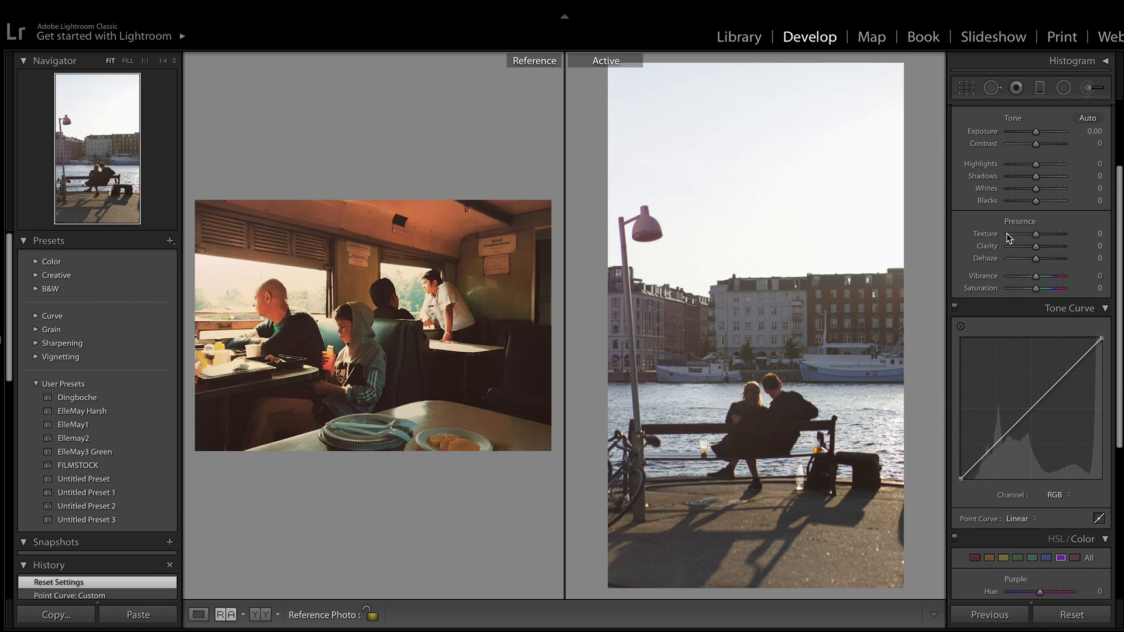
{"action": "left_click_drag", "start_coordinate": [1036, 144], "coordinate": [1044, 144]}
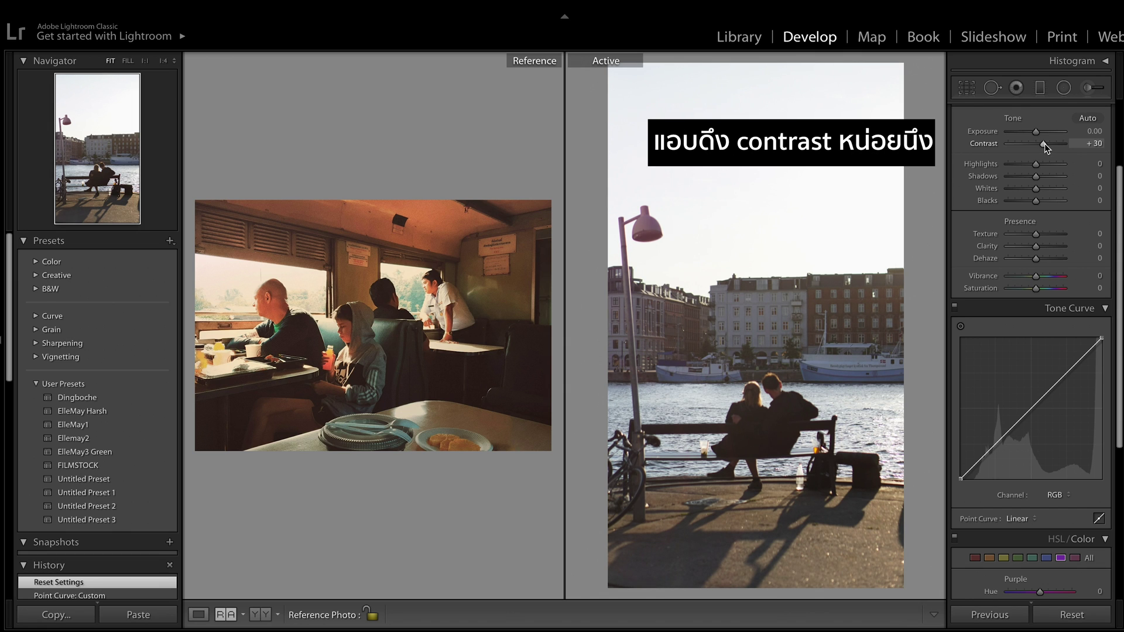
{"action": "left_click_drag", "start_coordinate": [1045, 143], "coordinate": [1045, 143]}
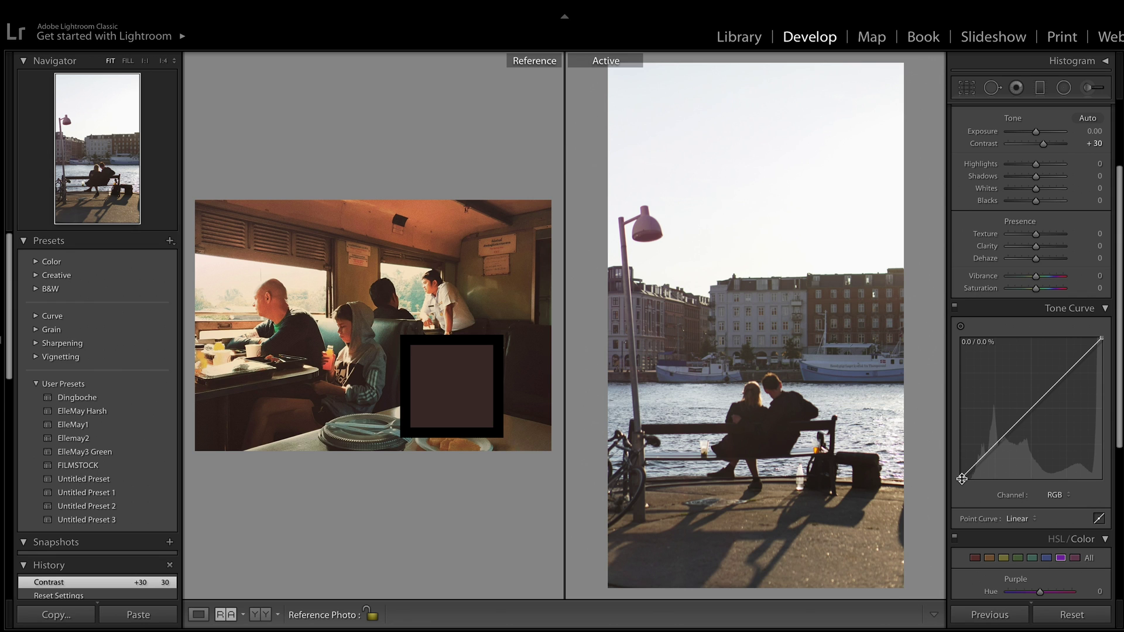
Step: Shape the RGB point curve into a faded S-curve with lifted blacks and lowered whites, and set Exposure to +0.10
{"action": "left_click_drag", "start_coordinate": [962, 480], "coordinate": [963, 478]}
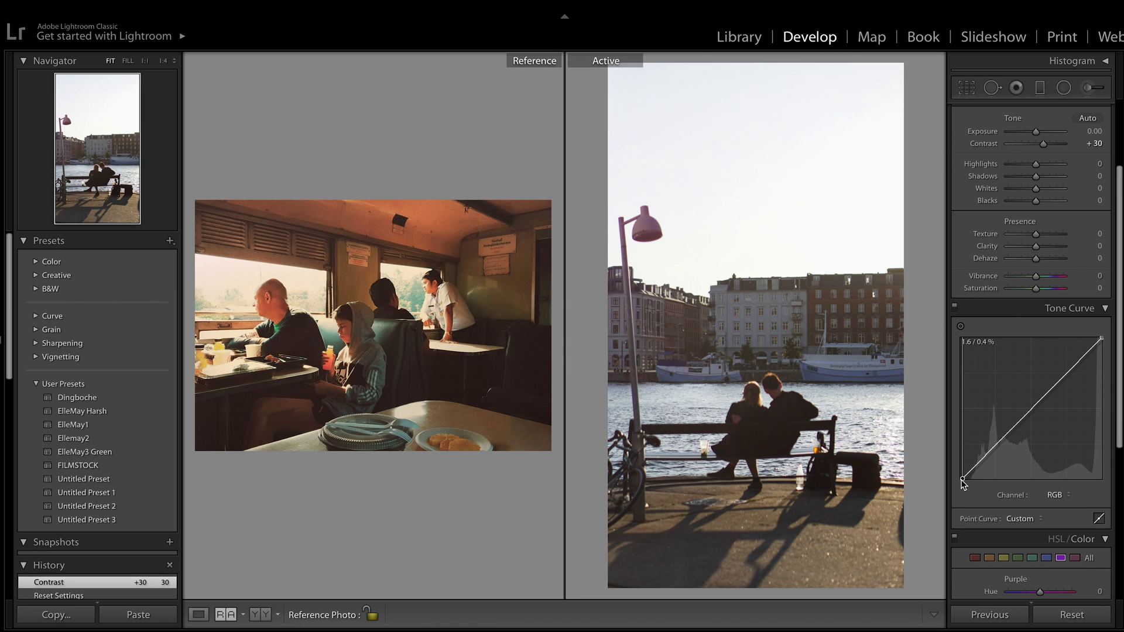
{"action": "left_click_drag", "start_coordinate": [963, 482], "coordinate": [962, 481]}
{"action": "left_click_drag", "start_coordinate": [963, 481], "coordinate": [982, 460]}
{"action": "left_click_drag", "start_coordinate": [1102, 341], "coordinate": [1077, 369]}
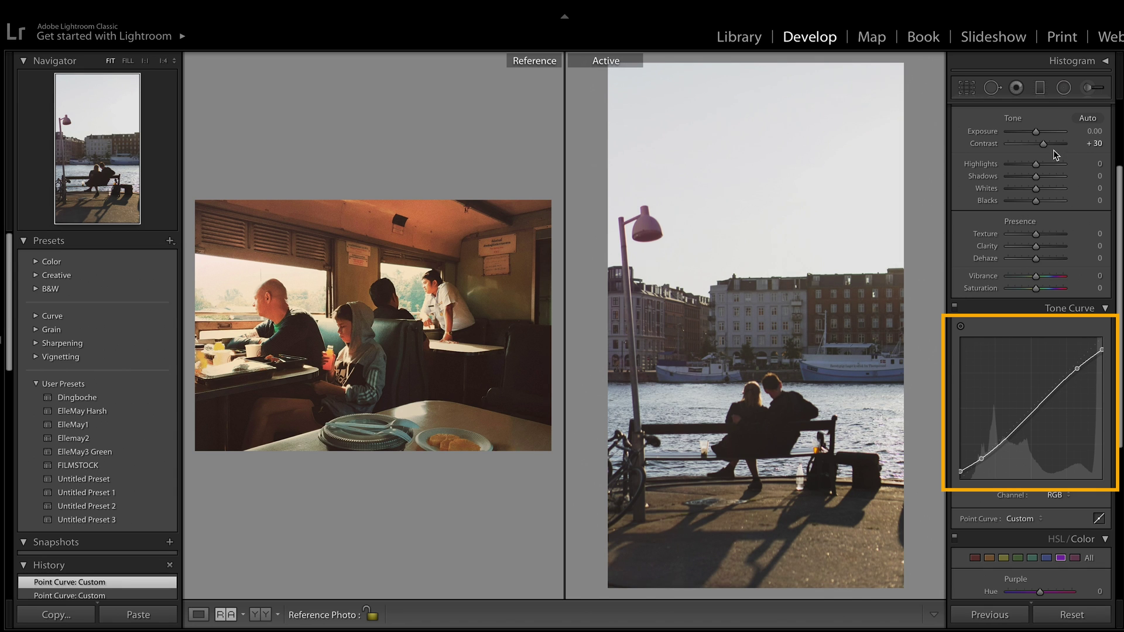
{"action": "left_click_drag", "start_coordinate": [1037, 134], "coordinate": [1037, 132]}
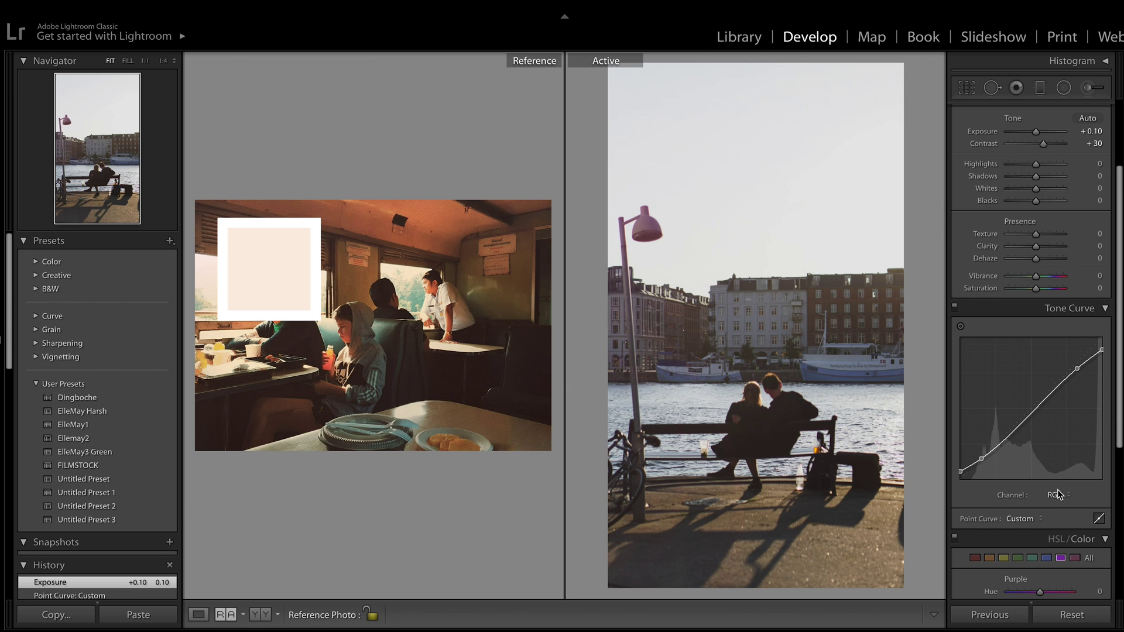
Step: In the Red channel curve, raise the shadow point to about 10.2 / 11.4 % and anchor the midtones with a centre point
{"action": "scroll", "coordinate": [1059, 495], "scroll_direction": "down", "scroll_amount": 3}
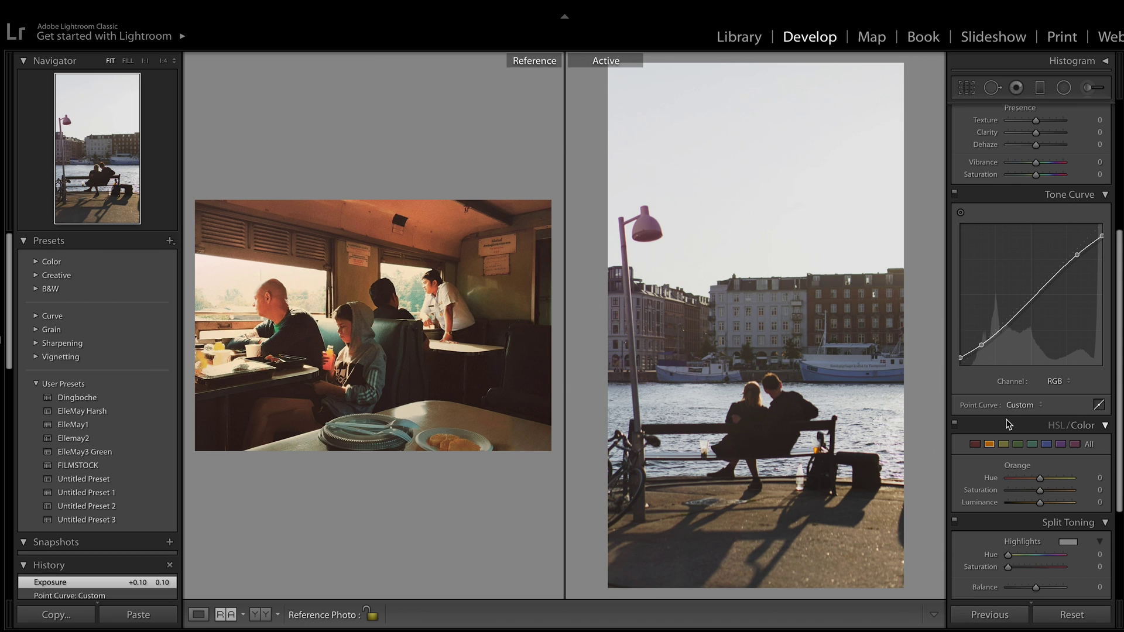
{"action": "left_click", "coordinate": [1069, 383]}
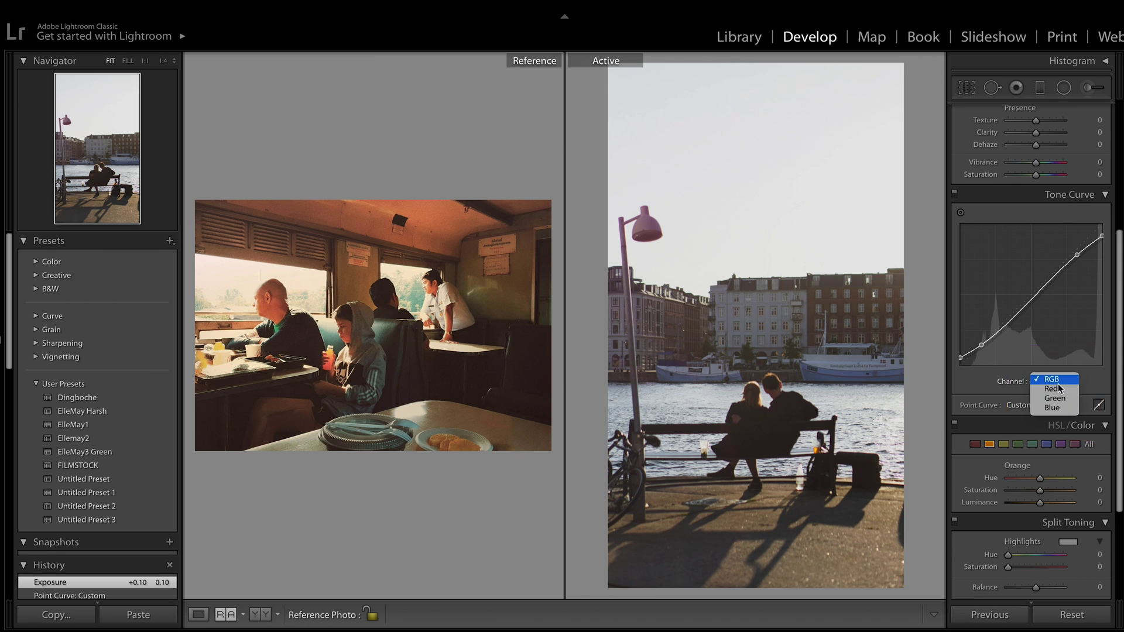
{"action": "left_click", "coordinate": [1058, 389]}
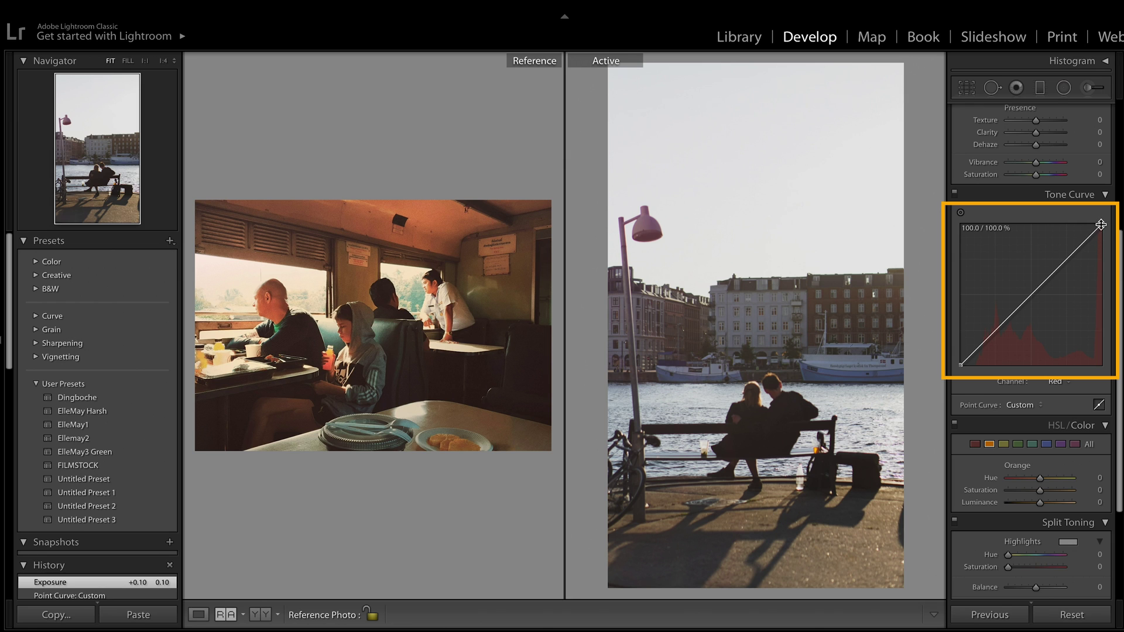
{"action": "left_click_drag", "start_coordinate": [1101, 225], "coordinate": [1101, 225]}
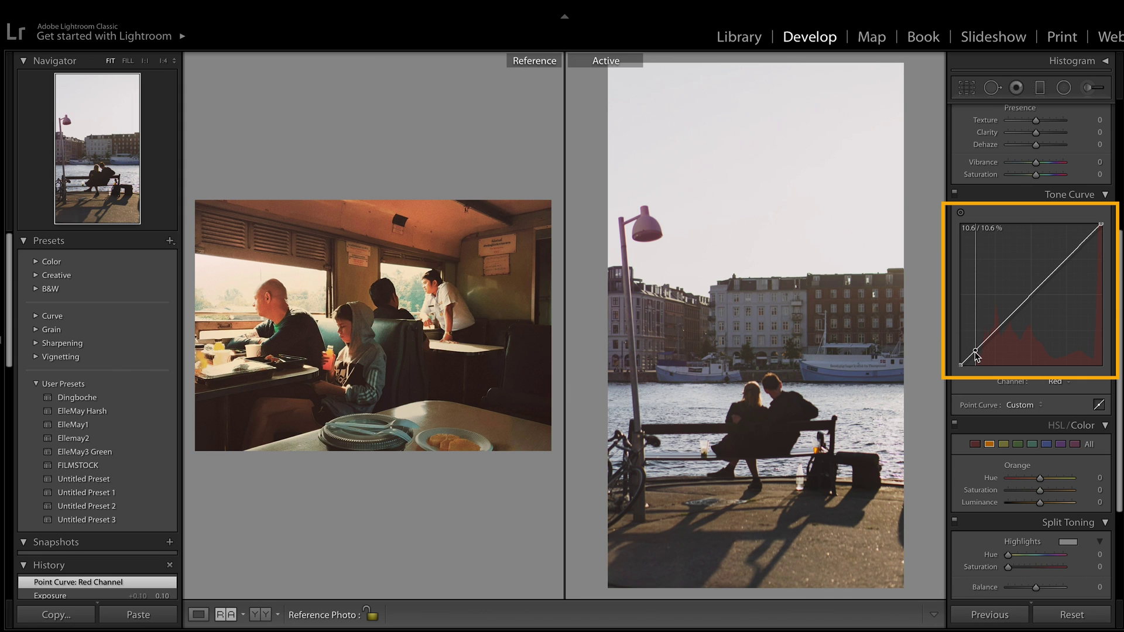
{"action": "left_click_drag", "start_coordinate": [976, 353], "coordinate": [975, 351]}
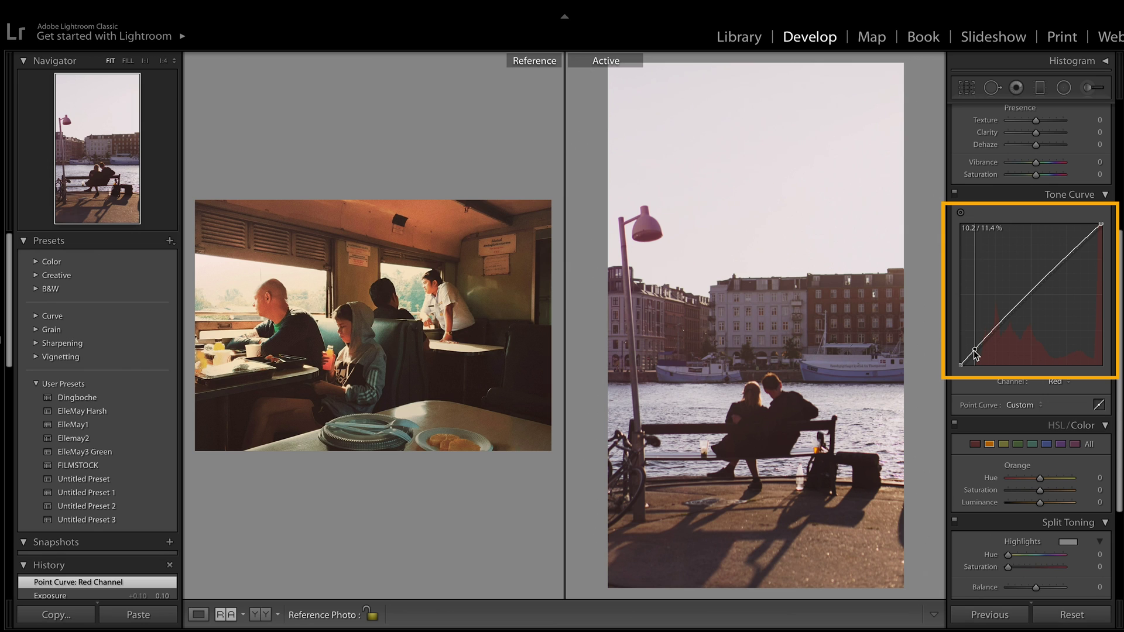
{"action": "left_click_drag", "start_coordinate": [975, 351], "coordinate": [975, 351]}
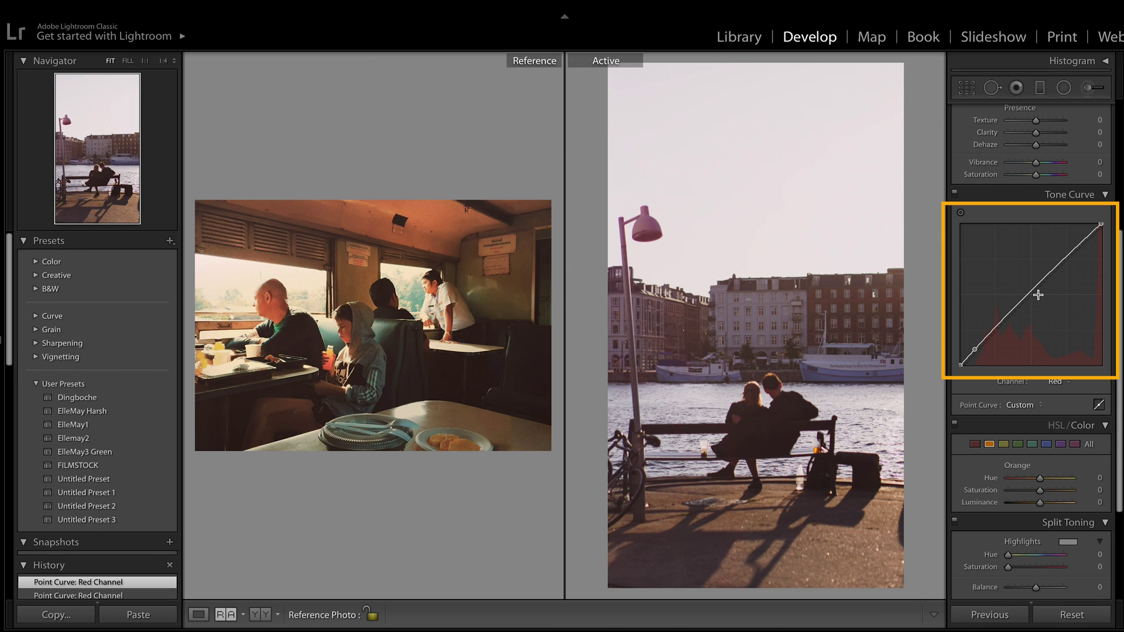
{"action": "left_click_drag", "start_coordinate": [1030, 293], "coordinate": [1034, 299]}
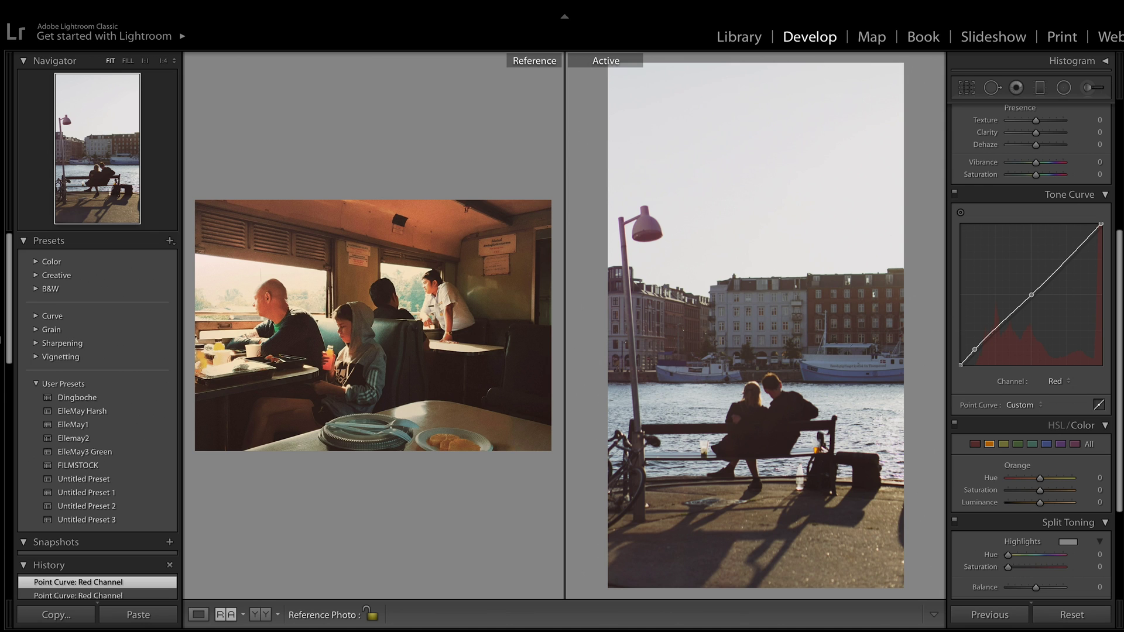
Step: In the Blue channel curve, add a shadow point and lower it to about 20.0 / 18.0 %
{"action": "left_click", "coordinate": [1062, 382]}
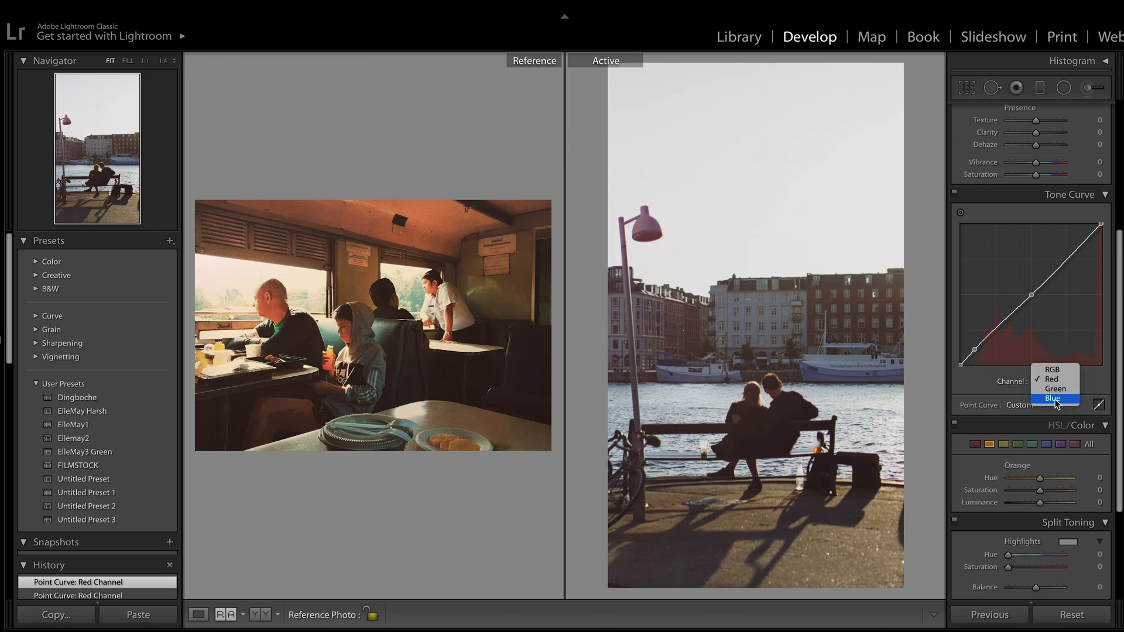
{"action": "left_click", "coordinate": [1054, 400]}
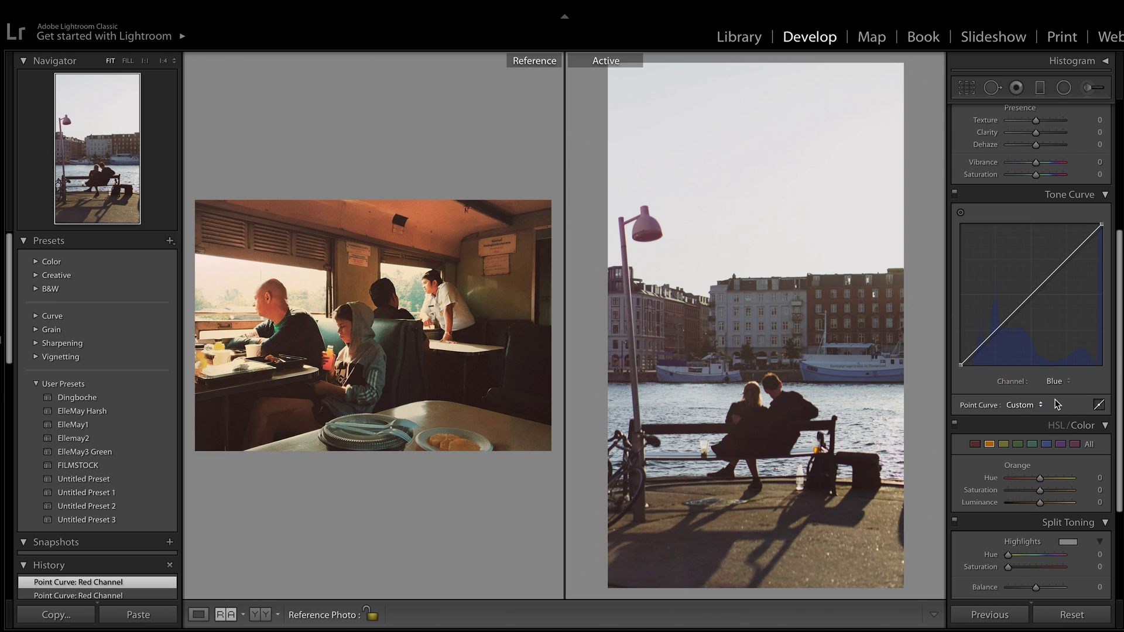
{"action": "left_click", "coordinate": [988, 340]}
{"action": "left_click_drag", "start_coordinate": [988, 343], "coordinate": [989, 345]}
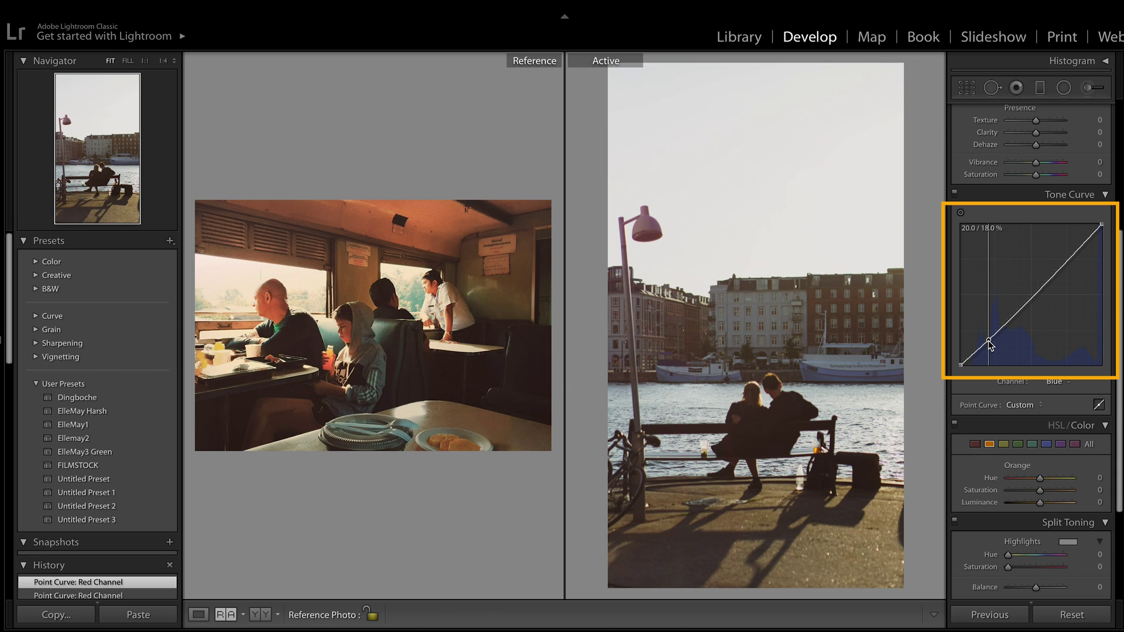
{"action": "left_click_drag", "start_coordinate": [989, 341], "coordinate": [990, 343]}
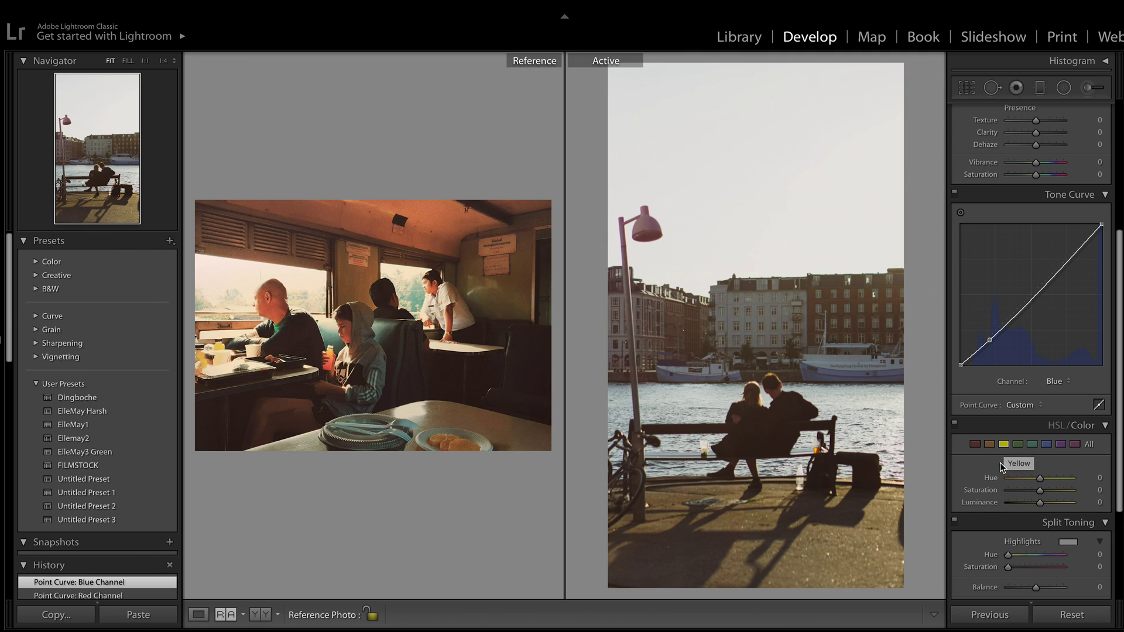
Step: Shift the Yellow color range to Hue -78 and Saturation +70
{"action": "left_click", "coordinate": [1089, 444]}
{"action": "left_click", "coordinate": [1003, 444]}
{"action": "left_click_drag", "start_coordinate": [1039, 479], "coordinate": [1014, 481]}
{"action": "left_click_drag", "start_coordinate": [1050, 491], "coordinate": [1060, 496]}
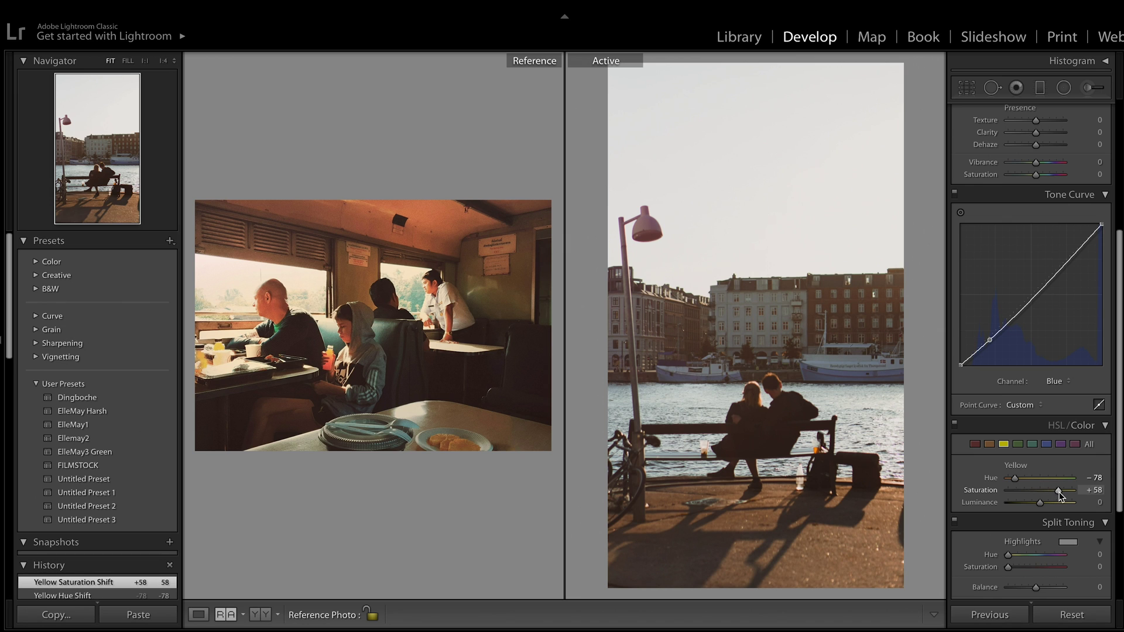
{"action": "scroll", "coordinate": [1061, 492], "scroll_direction": "up", "scroll_amount": 2}
Step: Shift the Blue color range to Hue -48 and Saturation -43
{"action": "left_click", "coordinate": [1046, 445]}
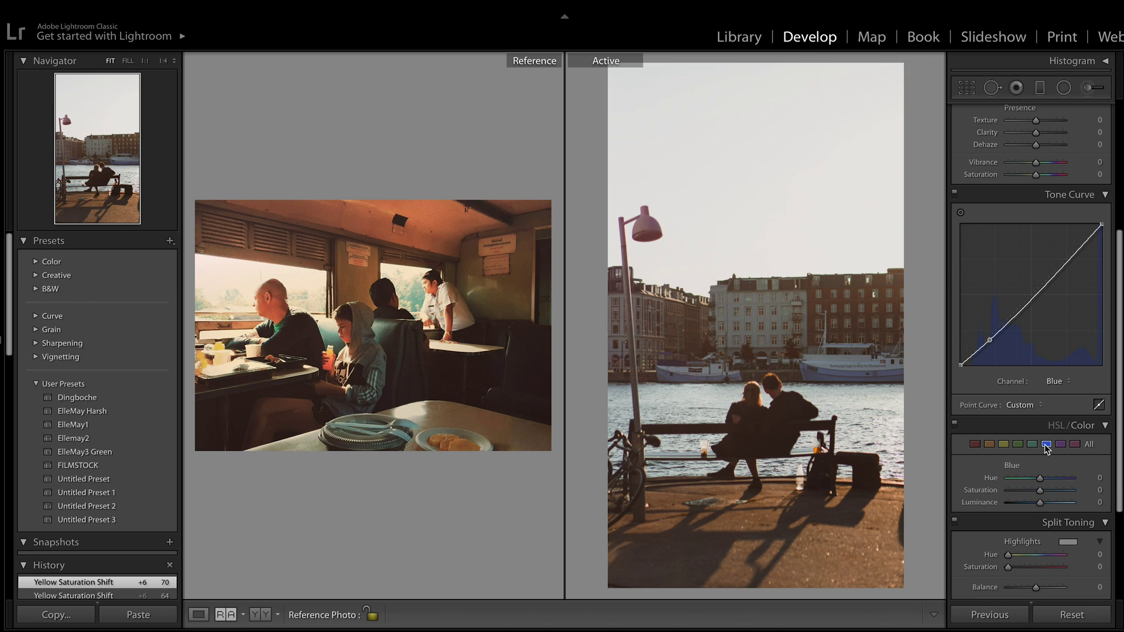
{"action": "left_click_drag", "start_coordinate": [1039, 480], "coordinate": [1026, 483]}
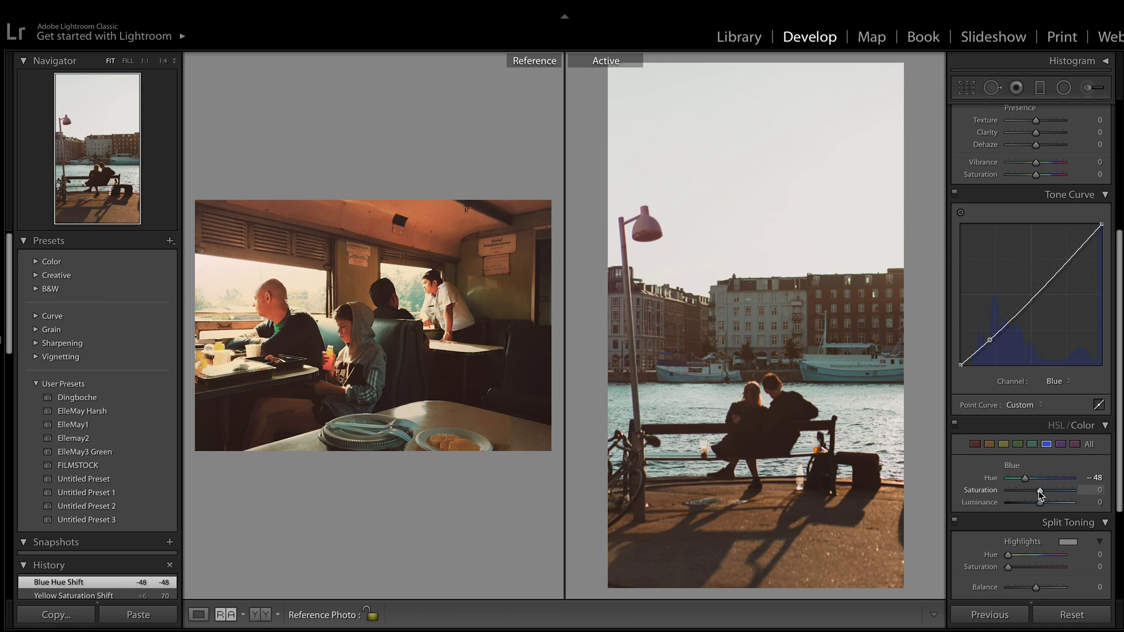
{"action": "left_click_drag", "start_coordinate": [1039, 490], "coordinate": [1026, 499]}
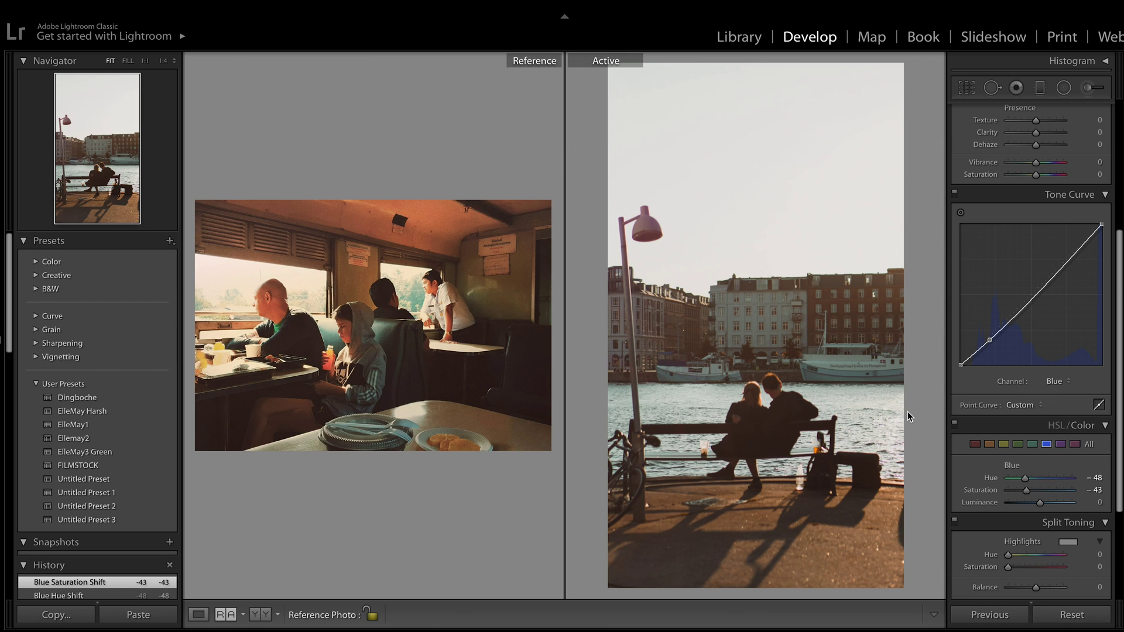
Step: Reduce the Saturation of the Purple and Magenta color ranges to -100
{"action": "left_click", "coordinate": [1061, 445]}
{"action": "left_click_drag", "start_coordinate": [1039, 492], "coordinate": [936, 496]}
{"action": "left_click_drag", "start_coordinate": [1009, 490], "coordinate": [1042, 490]}
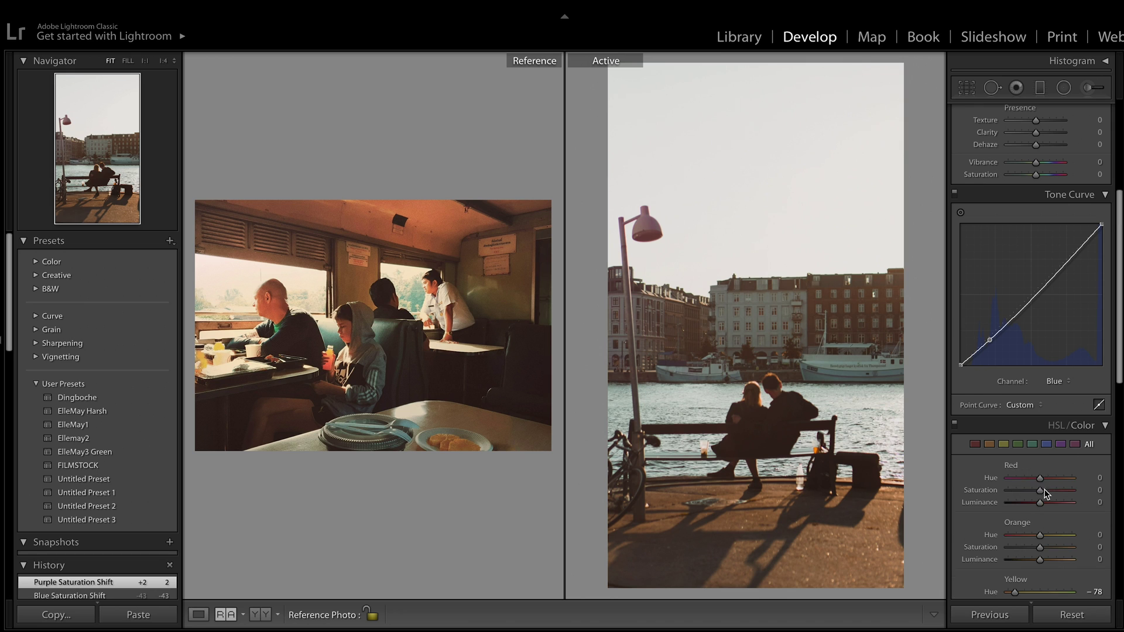
{"action": "left_click_drag", "start_coordinate": [1041, 493], "coordinate": [961, 494]}
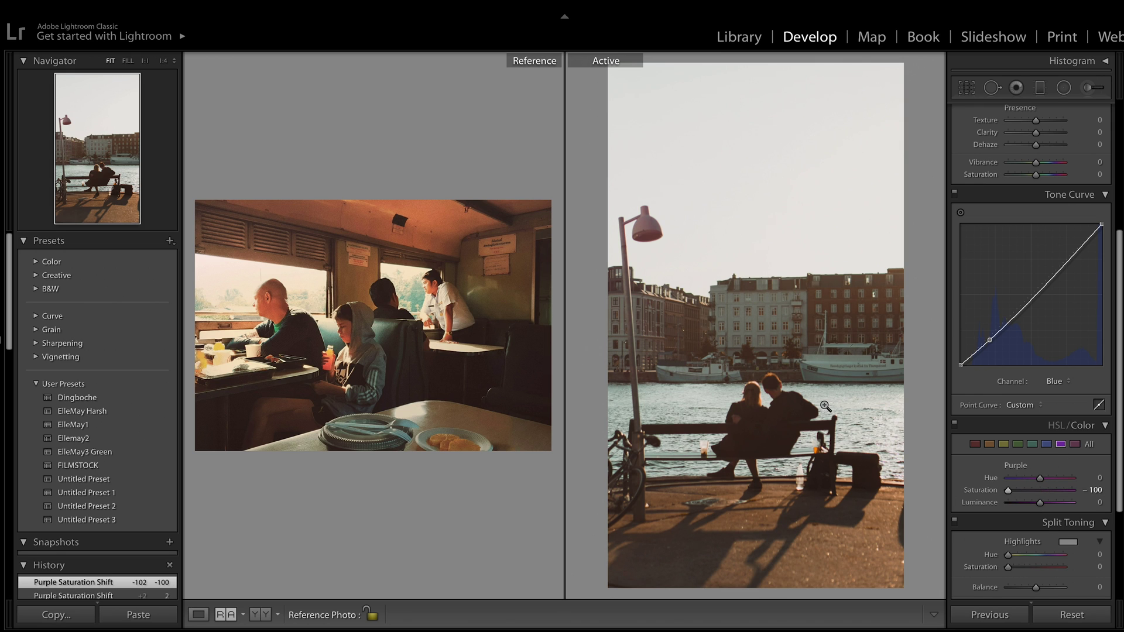
{"action": "left_click", "coordinate": [1074, 445]}
{"action": "left_click_drag", "start_coordinate": [1040, 490], "coordinate": [1006, 491]}
Step: Fine-tune the tone curve's shadow point and slightly lower the Blue channel curve's highlight endpoint
{"action": "scroll", "coordinate": [1019, 351], "scroll_direction": "up", "scroll_amount": 3}
{"action": "left_click_drag", "start_coordinate": [984, 450], "coordinate": [986, 446]}
{"action": "left_click", "coordinate": [1057, 487]}
{"action": "left_click", "coordinate": [1054, 498]}
{"action": "left_click_drag", "start_coordinate": [1102, 331], "coordinate": [1104, 339]}
{"action": "left_click", "coordinate": [1057, 488]}
{"action": "left_click", "coordinate": [1054, 512]}
Step: Set Highlights to +72, Whites to +27 and Exposure to +0.20
{"action": "left_click_drag", "start_coordinate": [1036, 157], "coordinate": [1046, 184]}
{"action": "left_click_drag", "start_coordinate": [1039, 157], "coordinate": [1056, 163]}
{"action": "left_click", "coordinate": [1091, 124]}
{"action": "key", "text": "Up"}
{"action": "key", "text": "Return"}
Step: In the RGB channel curve, lower the shadow point slightly and nudge the midtones up
{"action": "left_click", "coordinate": [1058, 488]}
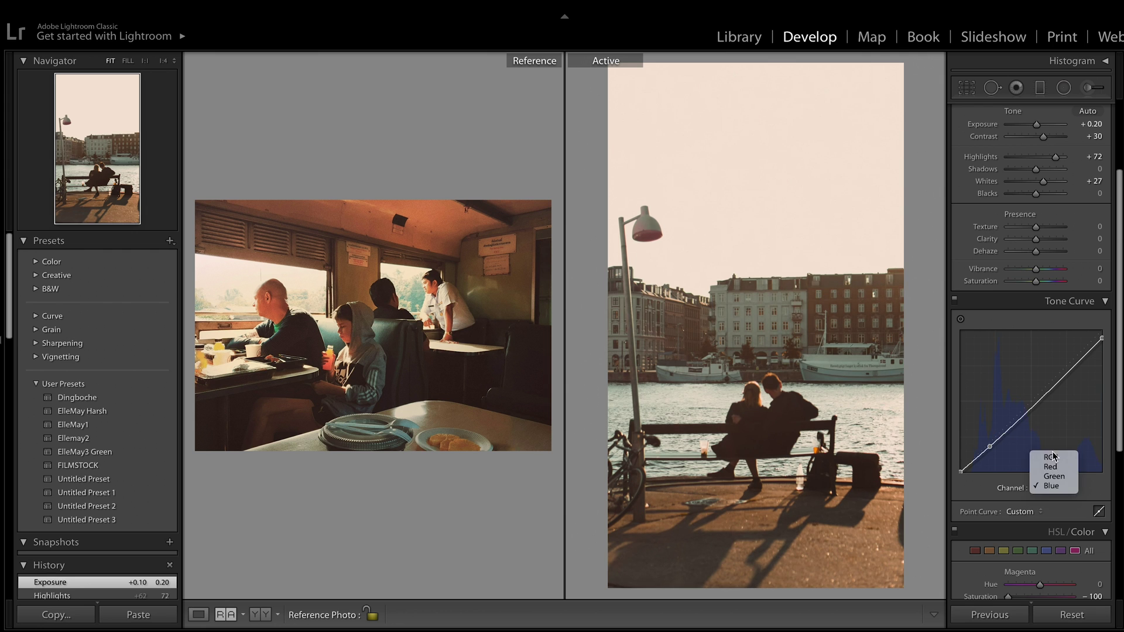
{"action": "left_click", "coordinate": [1052, 458]}
{"action": "left_click_drag", "start_coordinate": [987, 447], "coordinate": [985, 450]}
{"action": "left_click_drag", "start_coordinate": [1037, 413], "coordinate": [1035, 408]}
{"action": "scroll", "coordinate": [1106, 398], "scroll_direction": "down", "scroll_amount": 3}
{"action": "scroll", "coordinate": [1106, 398], "scroll_direction": "down", "scroll_amount": 1}
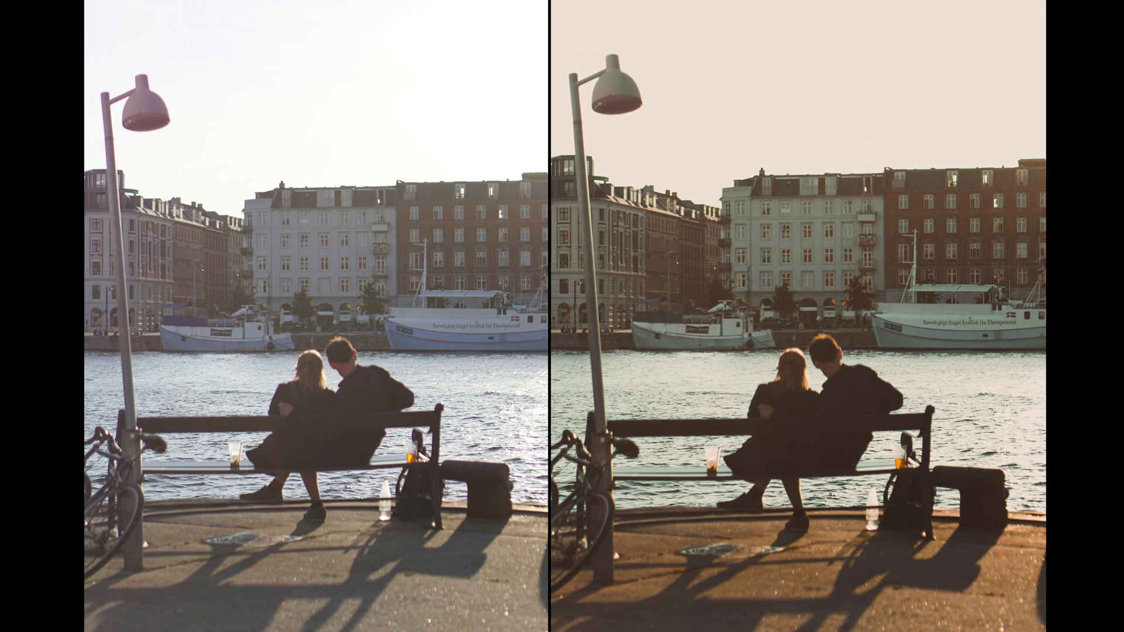